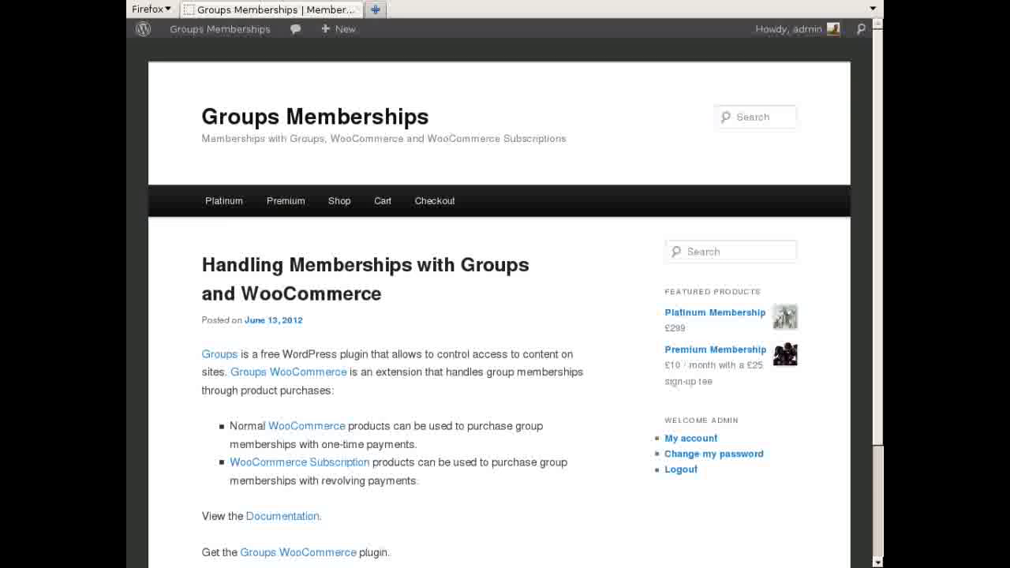
# - Bring up the site-name menu in the admin bar of the Groups Memberships front page
pyautogui.moveTo(212, 31)
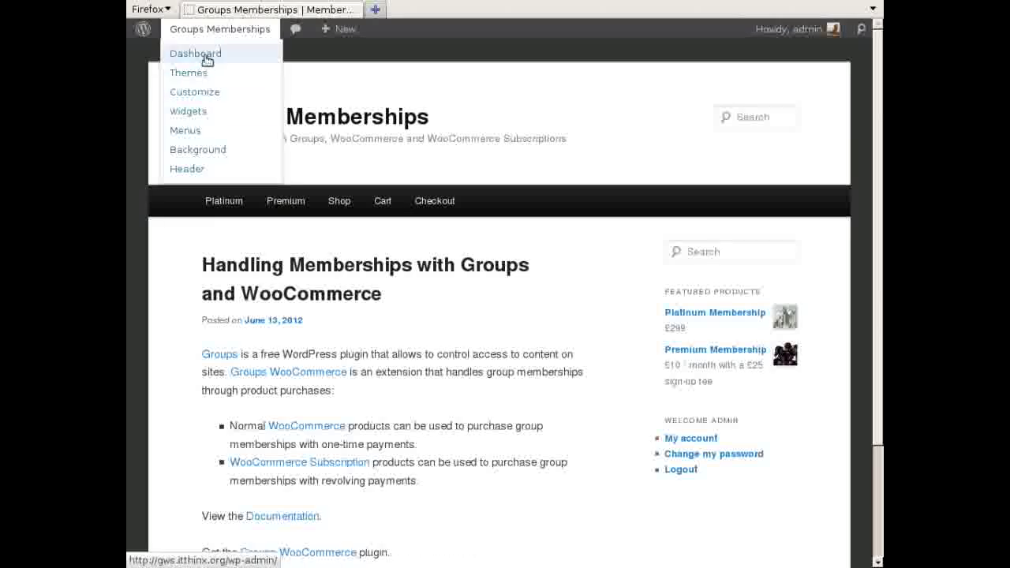
# - Go to the admin dashboard and show the Plugins list with Groups and WooCommerce plugins active
pyautogui.click(206, 55)
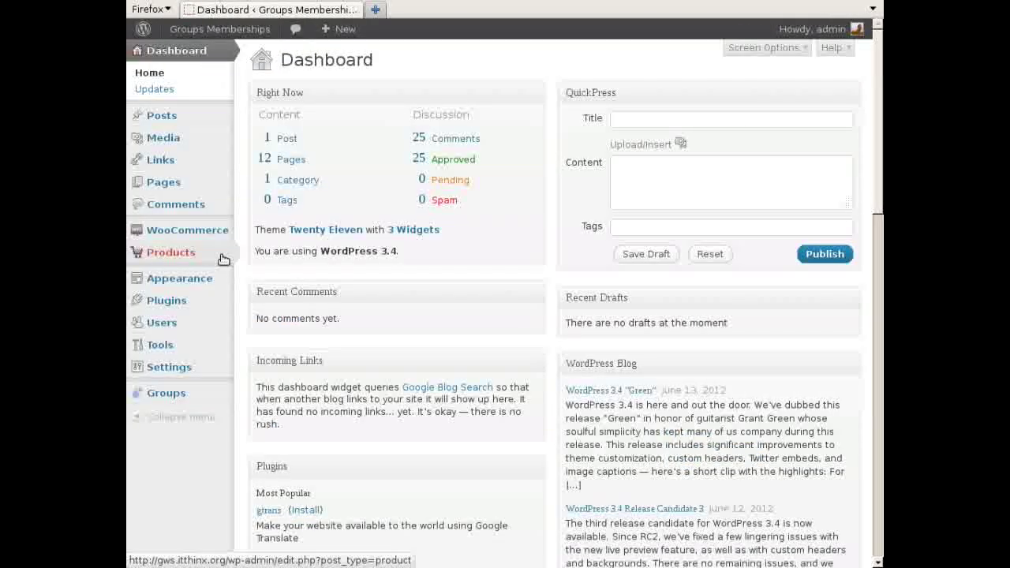
pyautogui.click(166, 302)
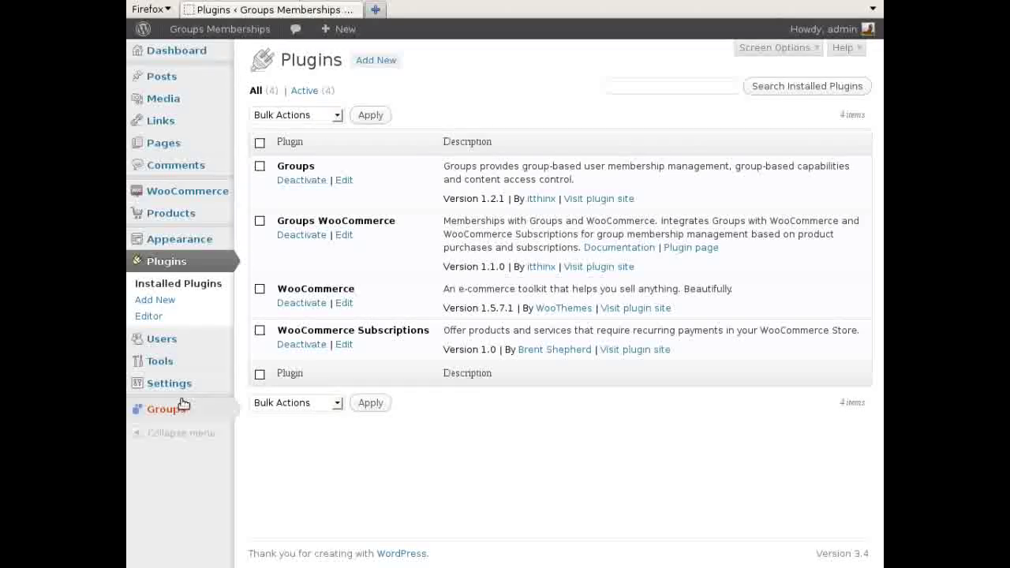
# - Check the Platinum, Premium and Registered groups and the platinum/premium capabilities in Groups Options, then list All Pages
pyautogui.moveTo(173, 412)
pyautogui.click(260, 413)
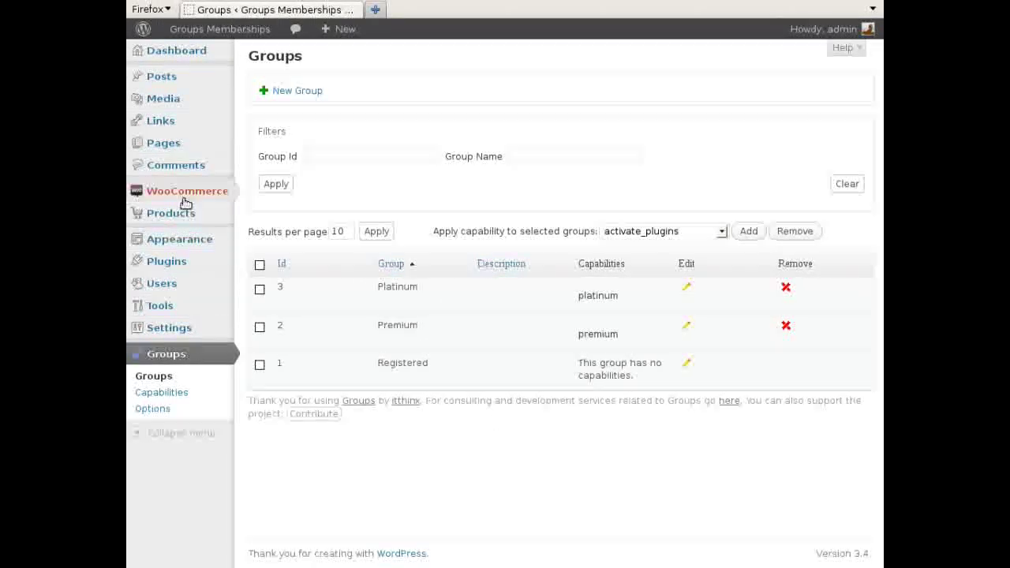
pyautogui.moveTo(194, 143)
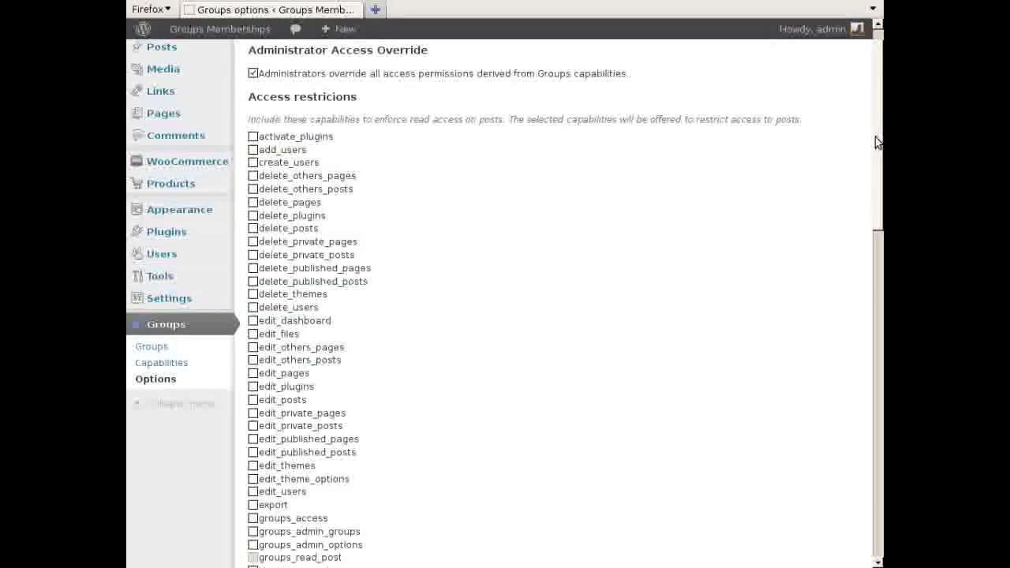
pyautogui.moveTo(875, 142); pyautogui.dragTo(825, 327)
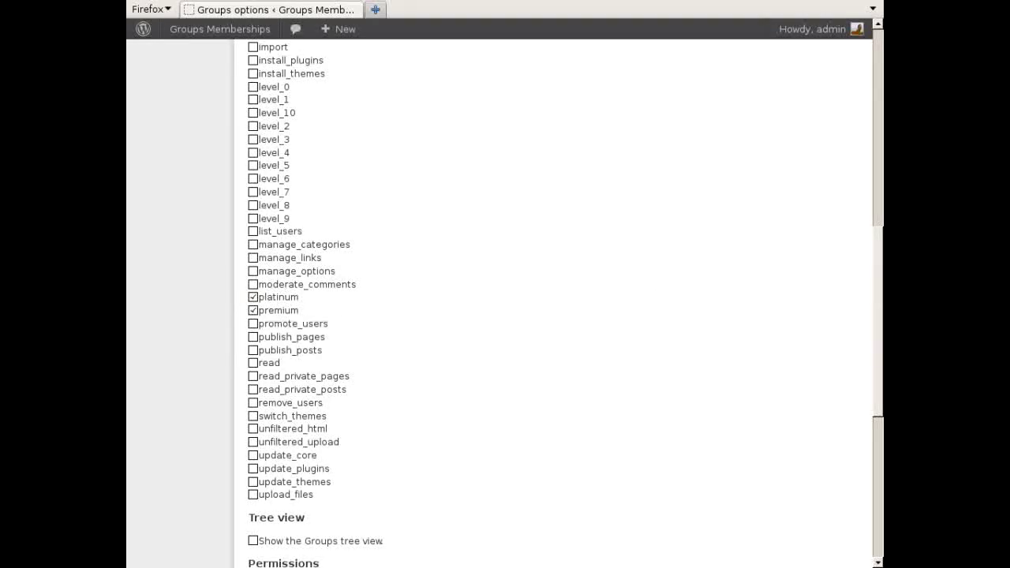
pyautogui.click(880, 313)
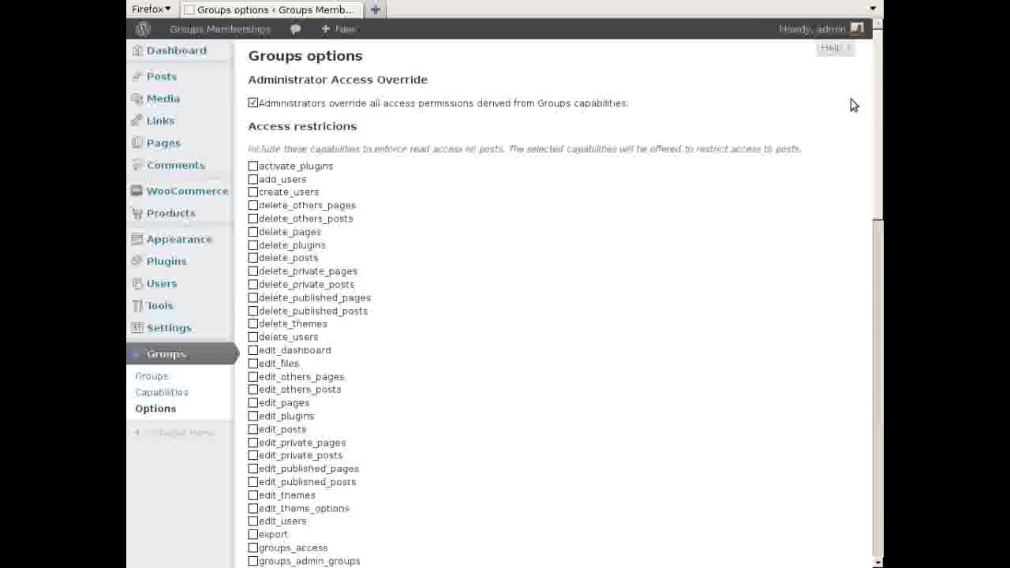
pyautogui.moveTo(168, 142)
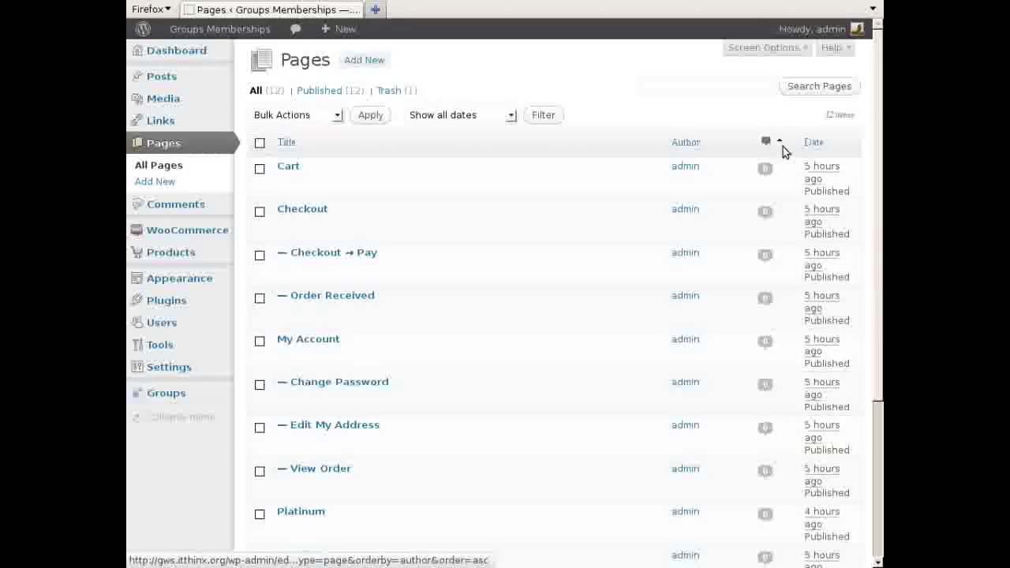
# - Open the Platinum page editor to confirm its read access is restricted to platinum
pyautogui.scroll(-2, 863, 195)
pyautogui.scroll(-3, 861, 198)
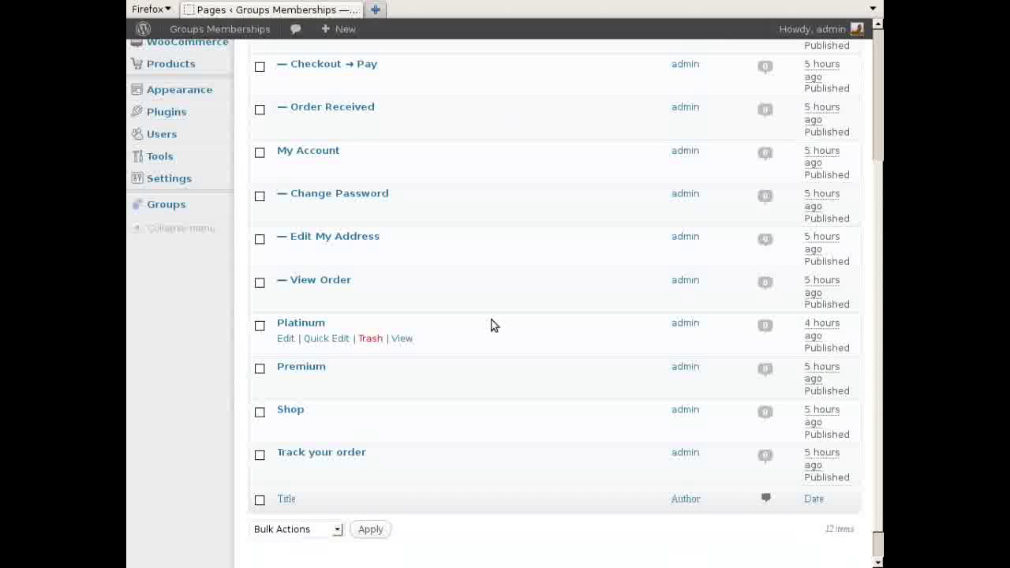
pyautogui.click(309, 327)
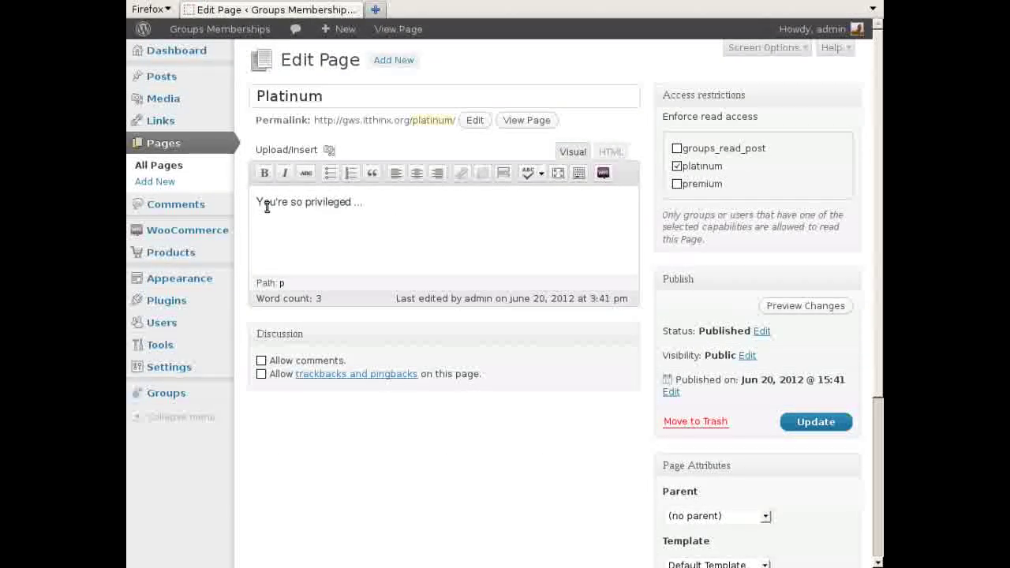
# - Return to All Pages, then open the Platinum Membership product for editing
pyautogui.click(176, 165)
pyautogui.scroll(-2, 874, 297)
pyautogui.scroll(-1, 874, 298)
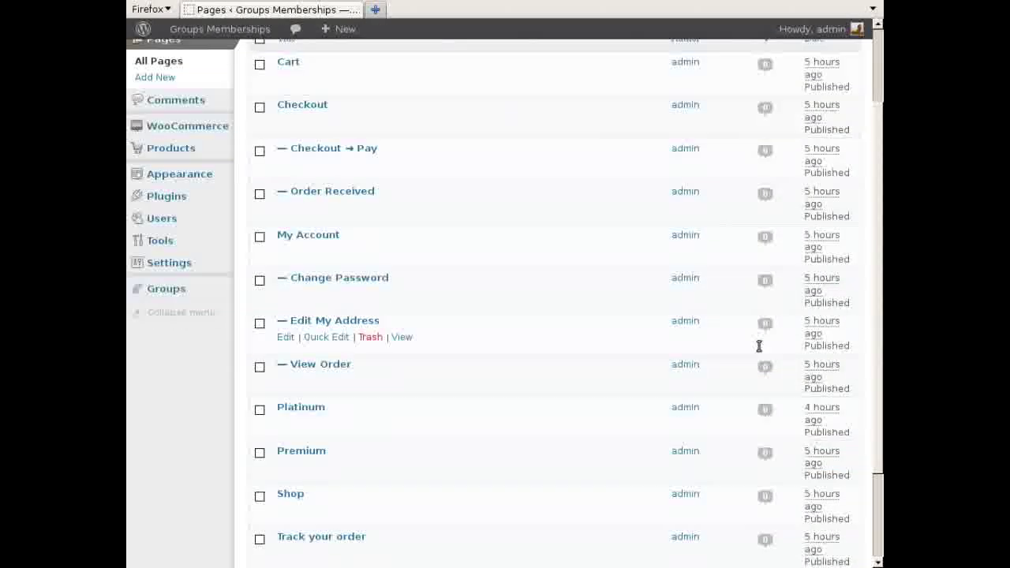
pyautogui.click(170, 147)
pyautogui.click(347, 193)
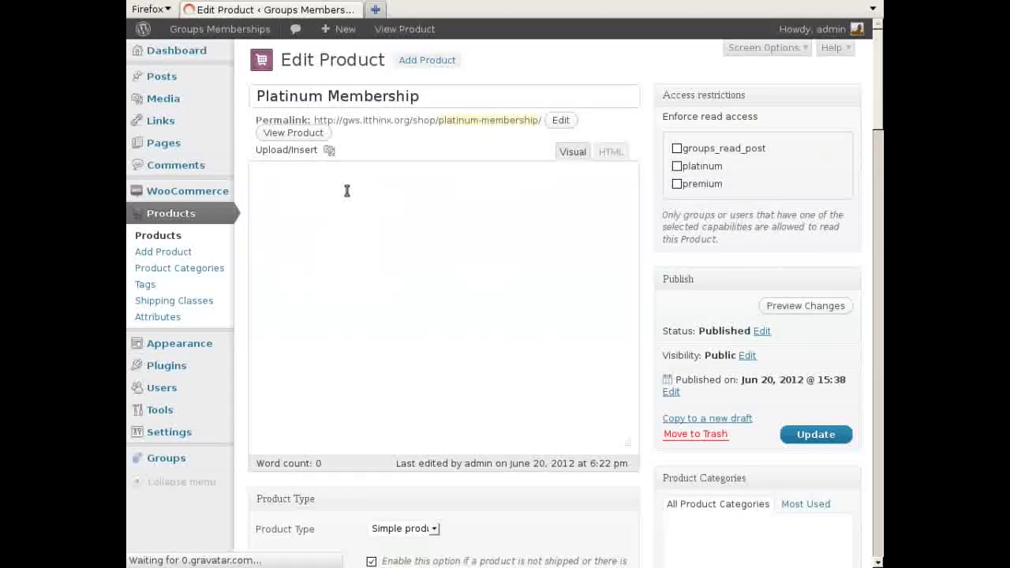
# - View the Groups tab of Platinum Membership's product data to see the group it grants
pyautogui.scroll(-5, 875, 91)
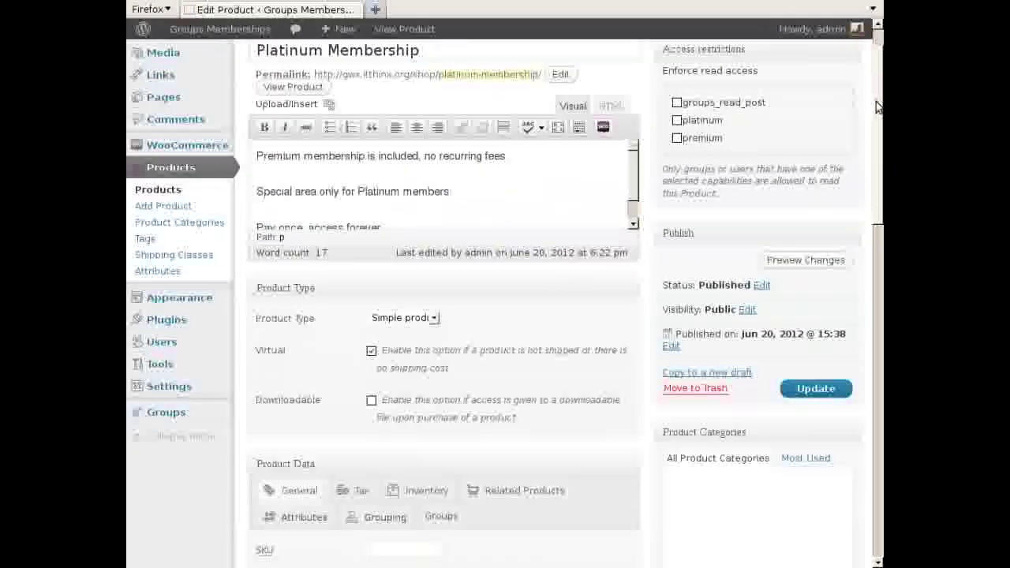
pyautogui.click(438, 321)
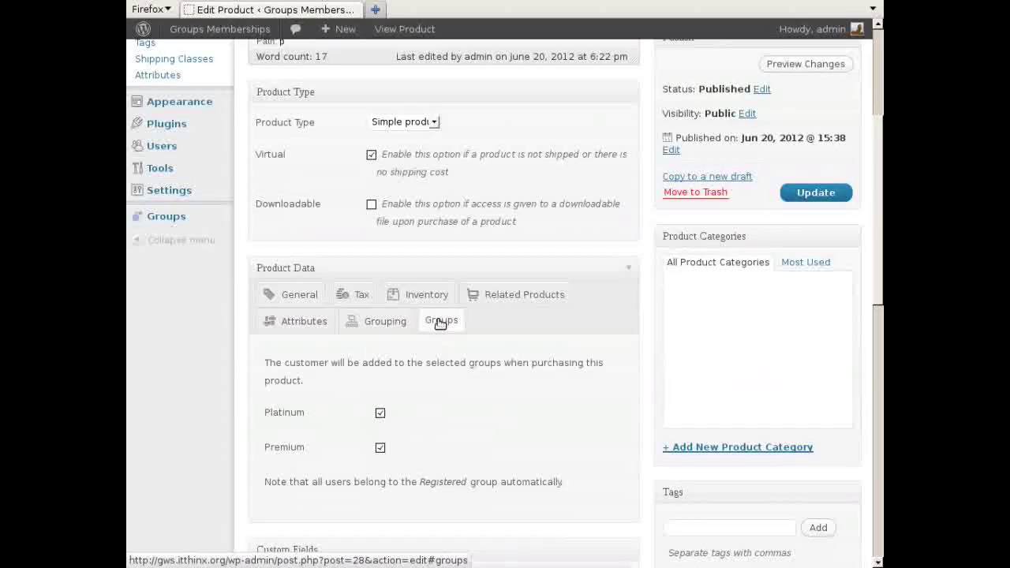
pyautogui.scroll(-3, 807, 237)
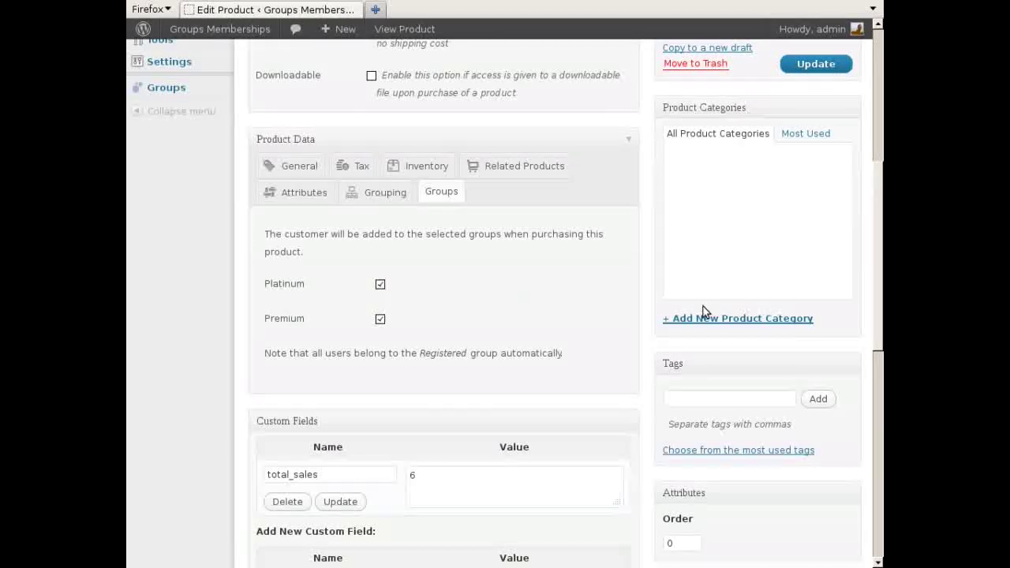
pyautogui.scroll(2, 876, 229)
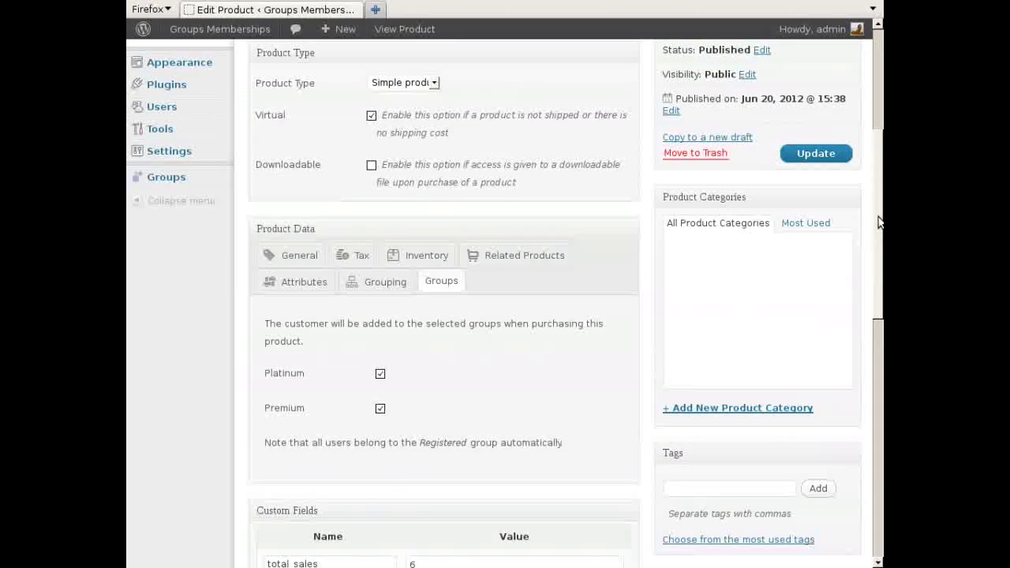
pyautogui.scroll(6, 878, 222)
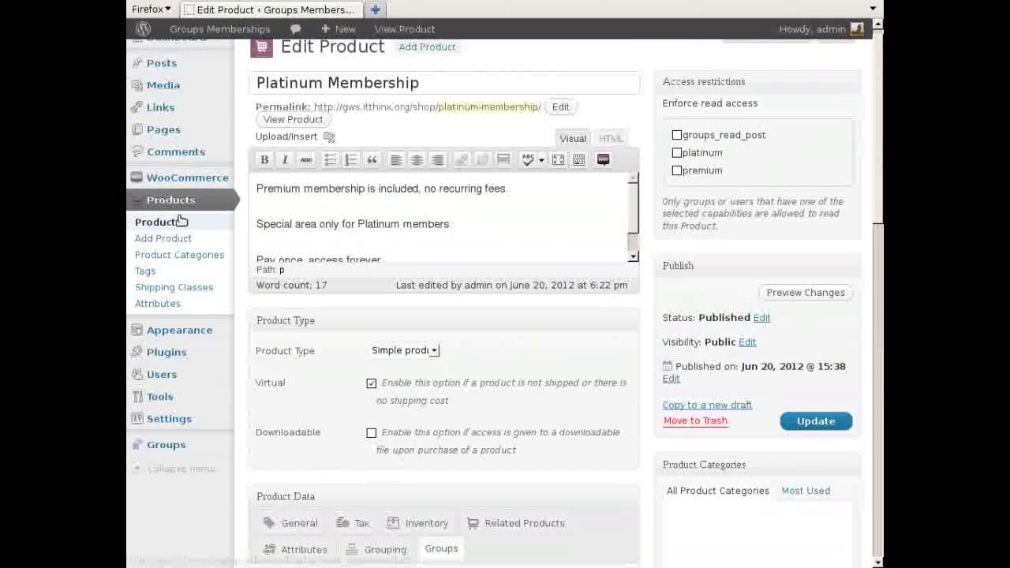
# - Open Premium Membership and view the group it grants in its Groups tab
pyautogui.click(168, 224)
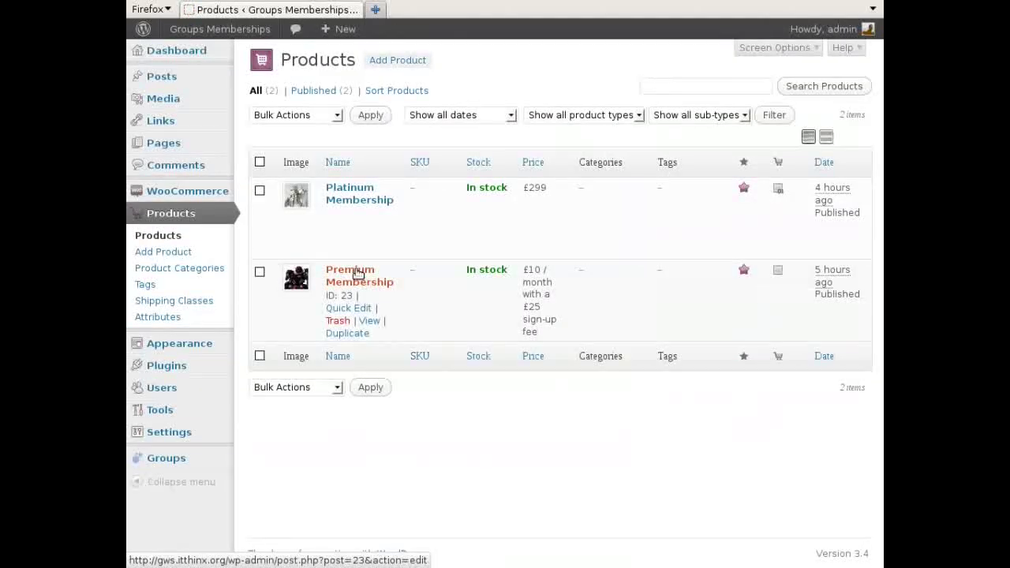
pyautogui.click(354, 272)
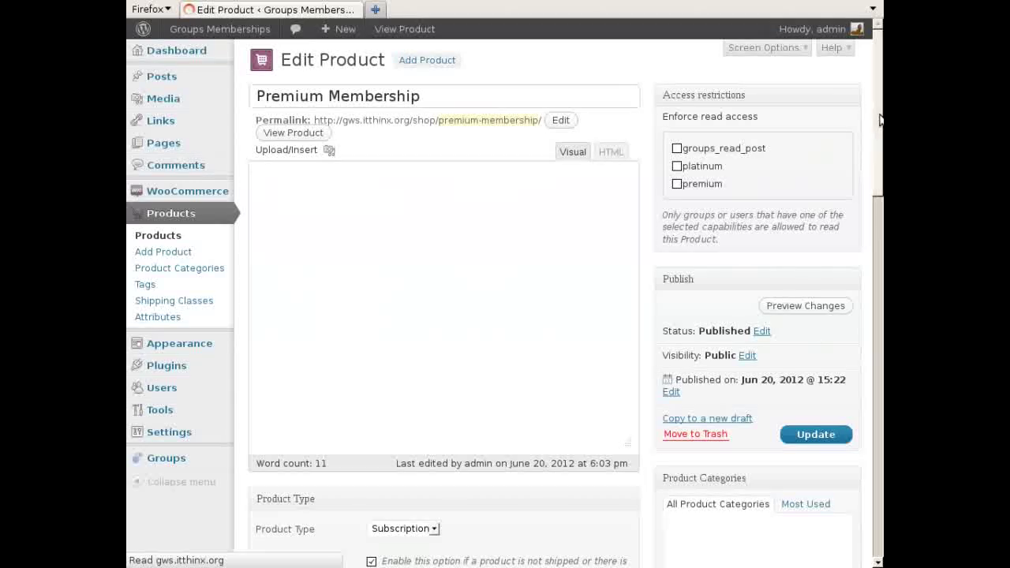
pyautogui.scroll(-5, 865, 191)
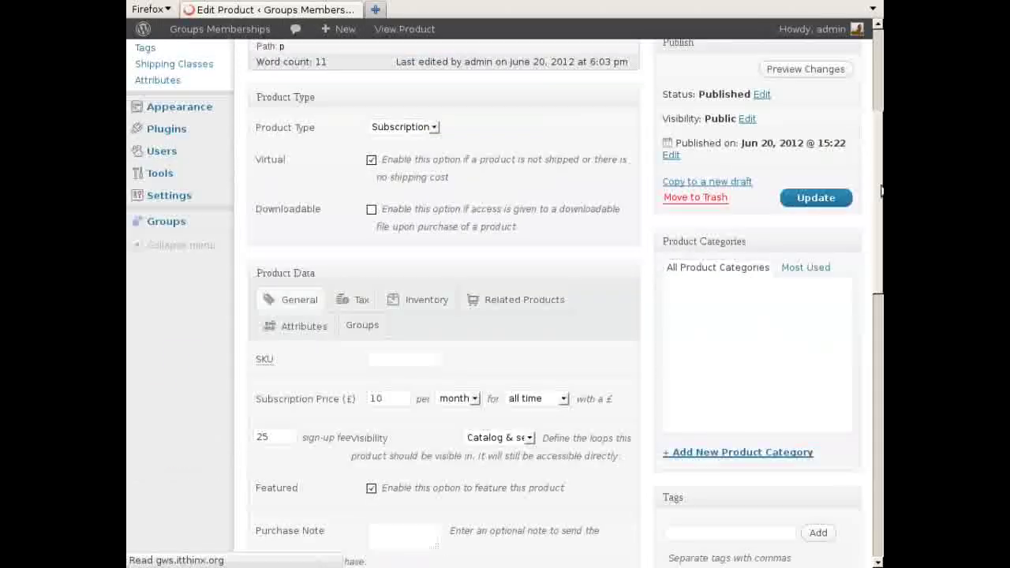
pyautogui.click(347, 326)
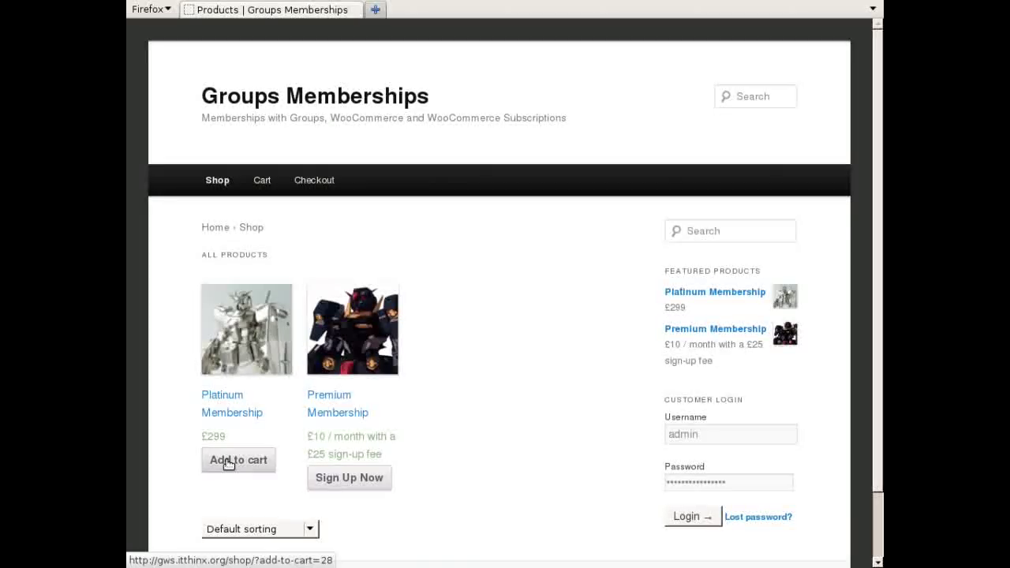
# - Add Platinum Membership to the cart and fill checkout with test state, e-mail, phone, username and password
pyautogui.click(228, 463)
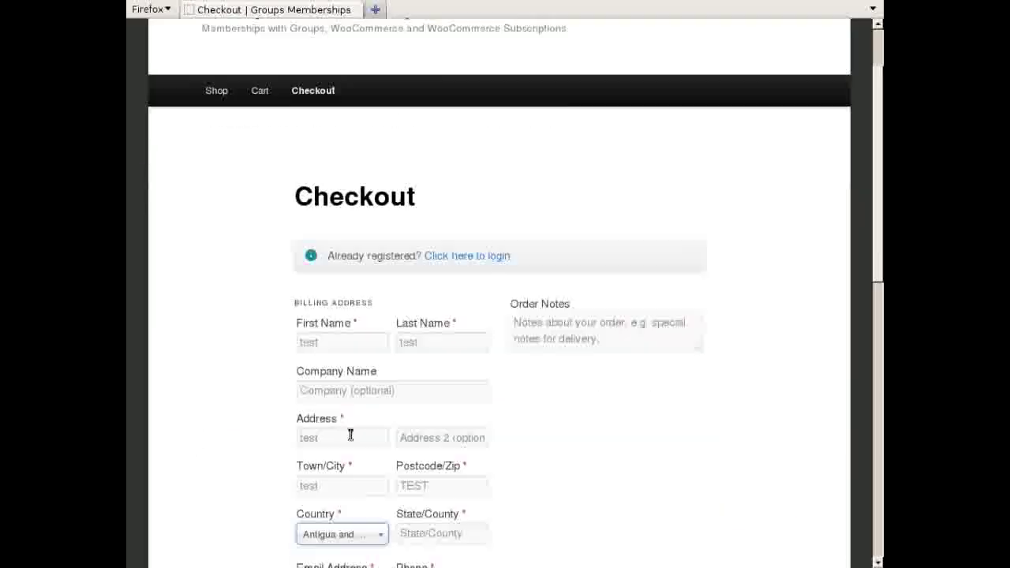
pyautogui.scroll(-5, 349, 433)
pyautogui.click(425, 352)
pyautogui.write('test')
pyautogui.press('Tab')
pyautogui.write('test10@t.t')
pyautogui.press('Tab')
pyautogui.write('099999')
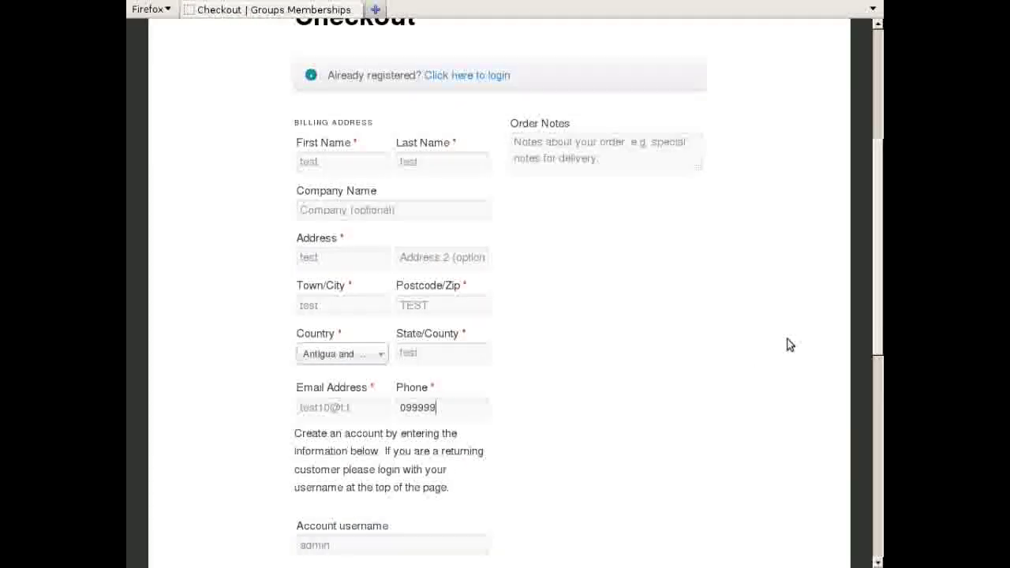
pyautogui.press('Tab')
pyautogui.write('test10')
pyautogui.press('Tab')
pyautogui.press('Tab')
pyautogui.write('test')
# - Pay by Direct Bank Transfer, place the £299 order and dismiss the save-password prompt
pyautogui.scroll(-4, 378, 281)
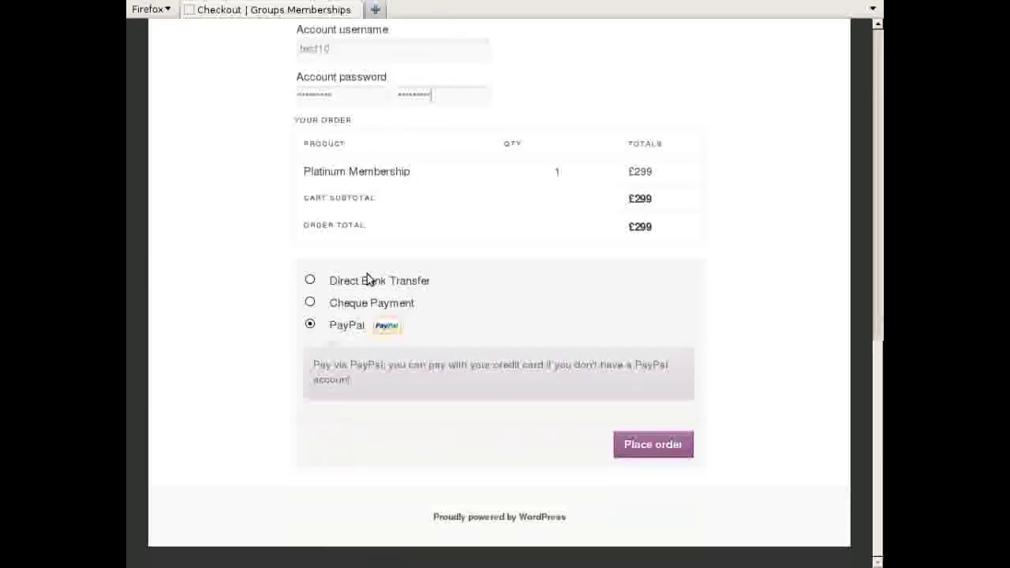
pyautogui.click(372, 278)
pyautogui.press('Return')
pyautogui.click(572, 49)
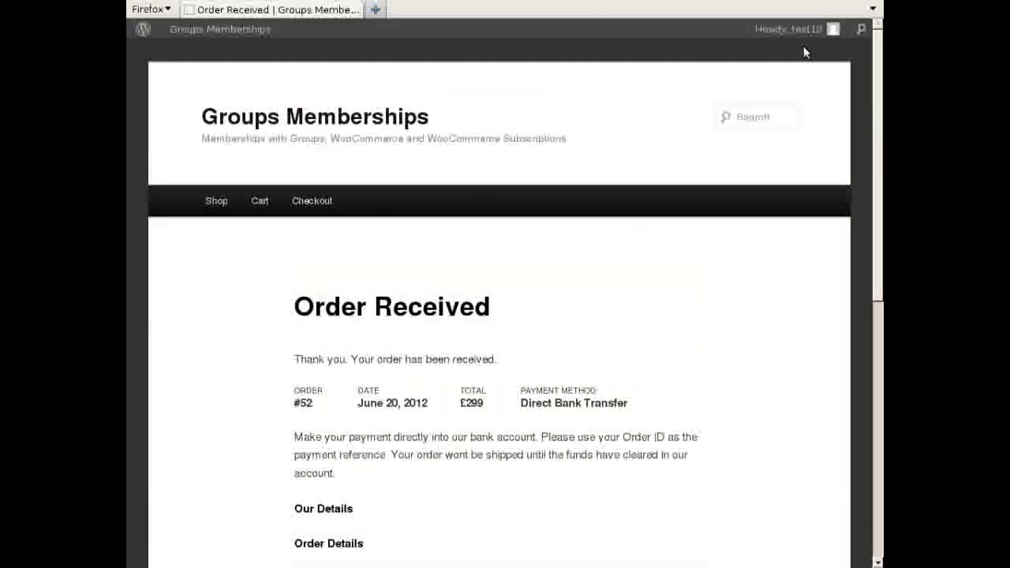
pyautogui.scroll(-1, 789, 109)
pyautogui.scroll(1, 789, 108)
# - Log out the customer, log in as admin and mark the new Platinum order Completed
pyautogui.click(741, 102)
pyautogui.click(574, 350)
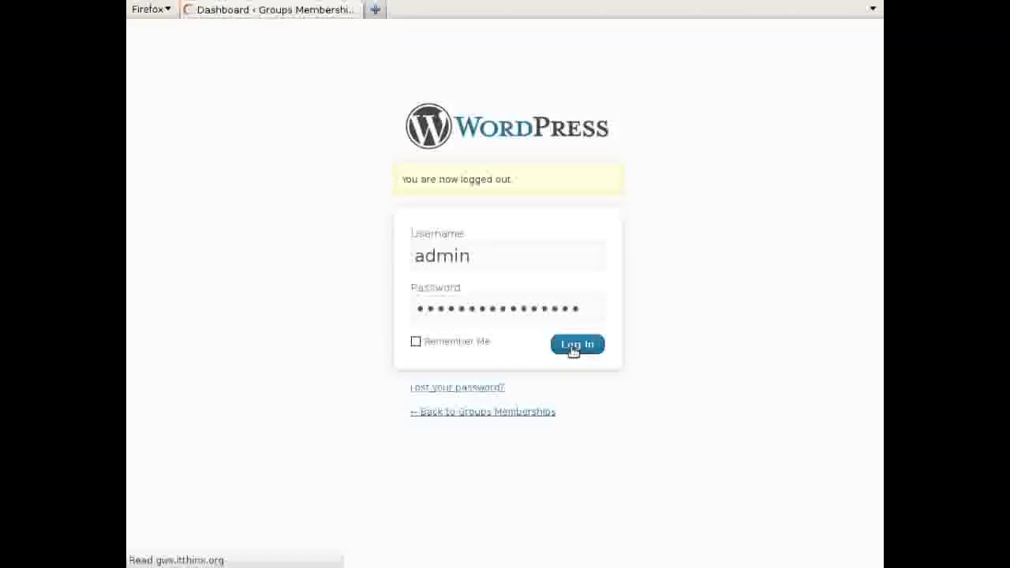
pyautogui.moveTo(180, 232)
pyautogui.click(262, 264)
pyautogui.click(819, 205)
# - Log out of admin, sign in as the new customer and open the protected Platinum page
pyautogui.moveTo(813, 28)
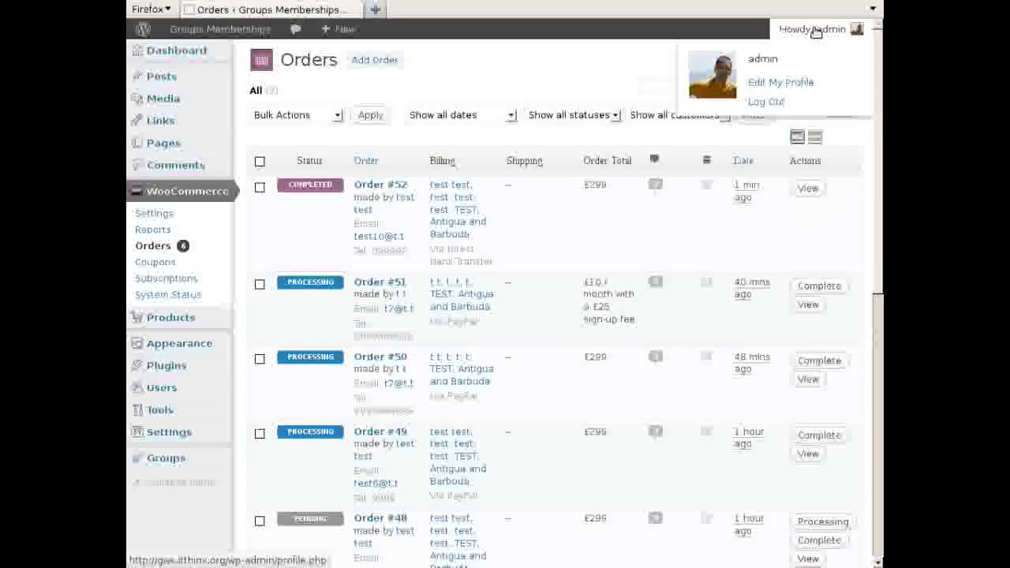
pyautogui.click(769, 100)
pyautogui.click(493, 412)
pyautogui.click(688, 515)
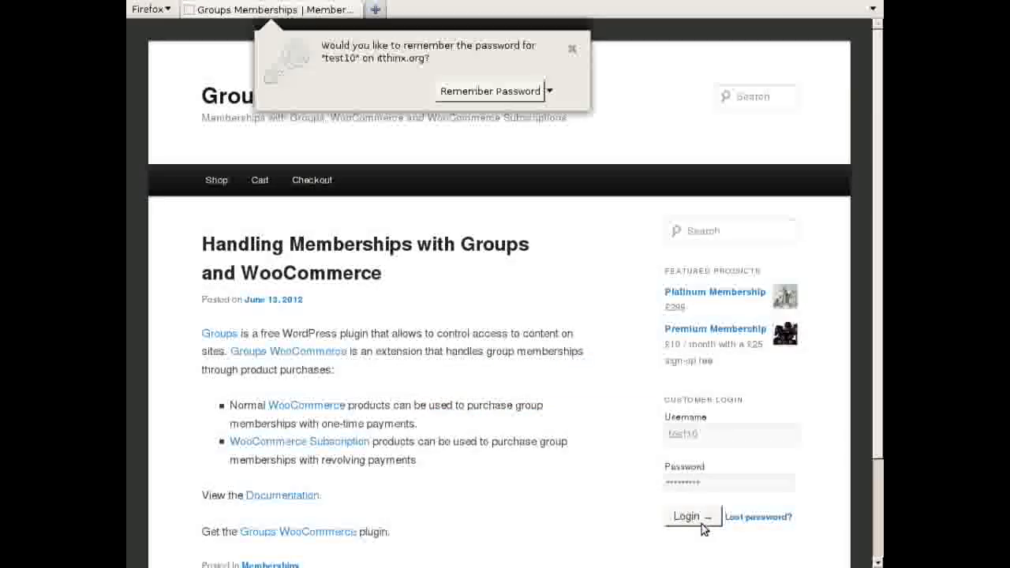
pyautogui.click(225, 203)
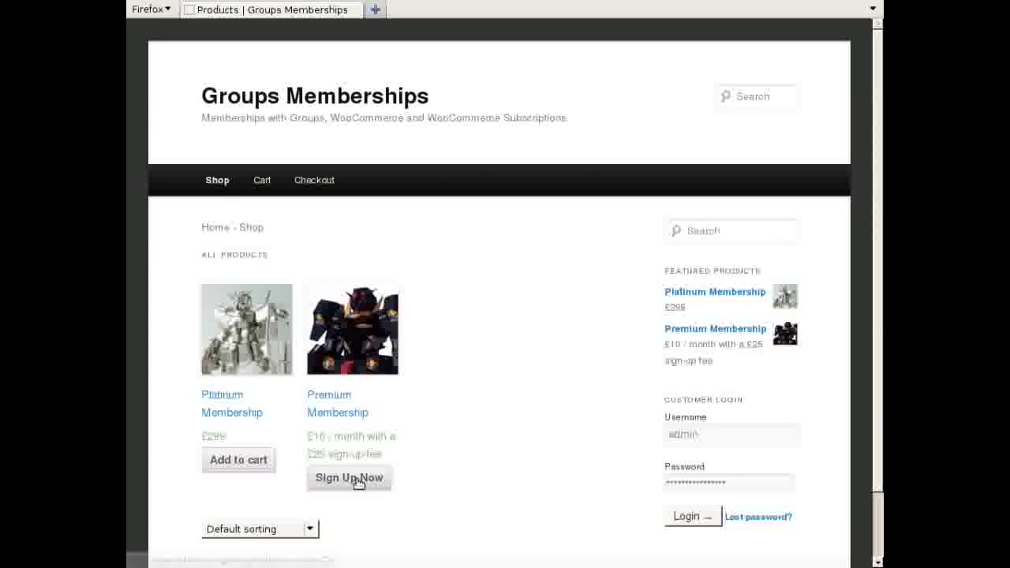
# - Choose Sign Up Now under Premium Membership on the Shop page
pyautogui.click(354, 480)
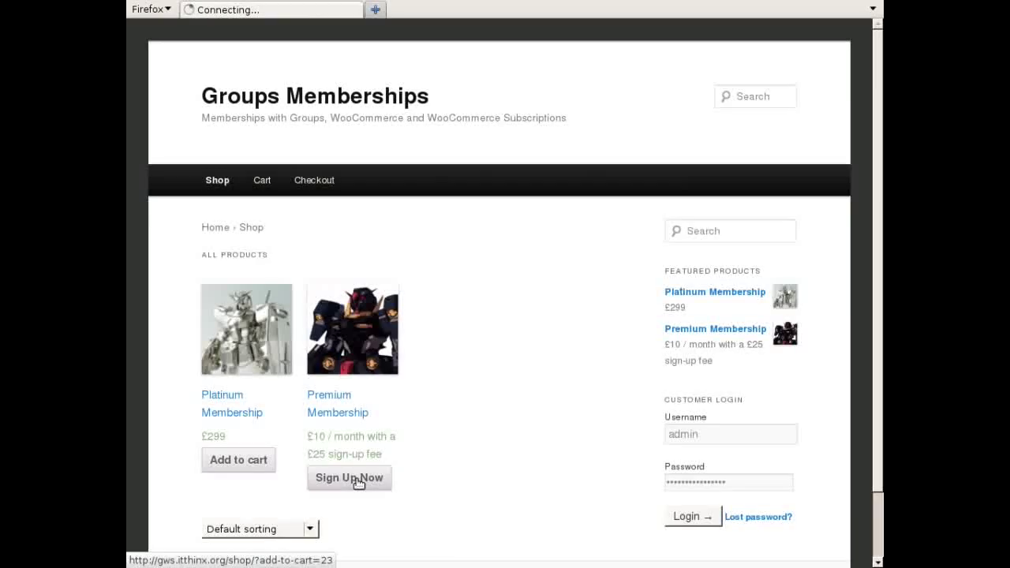